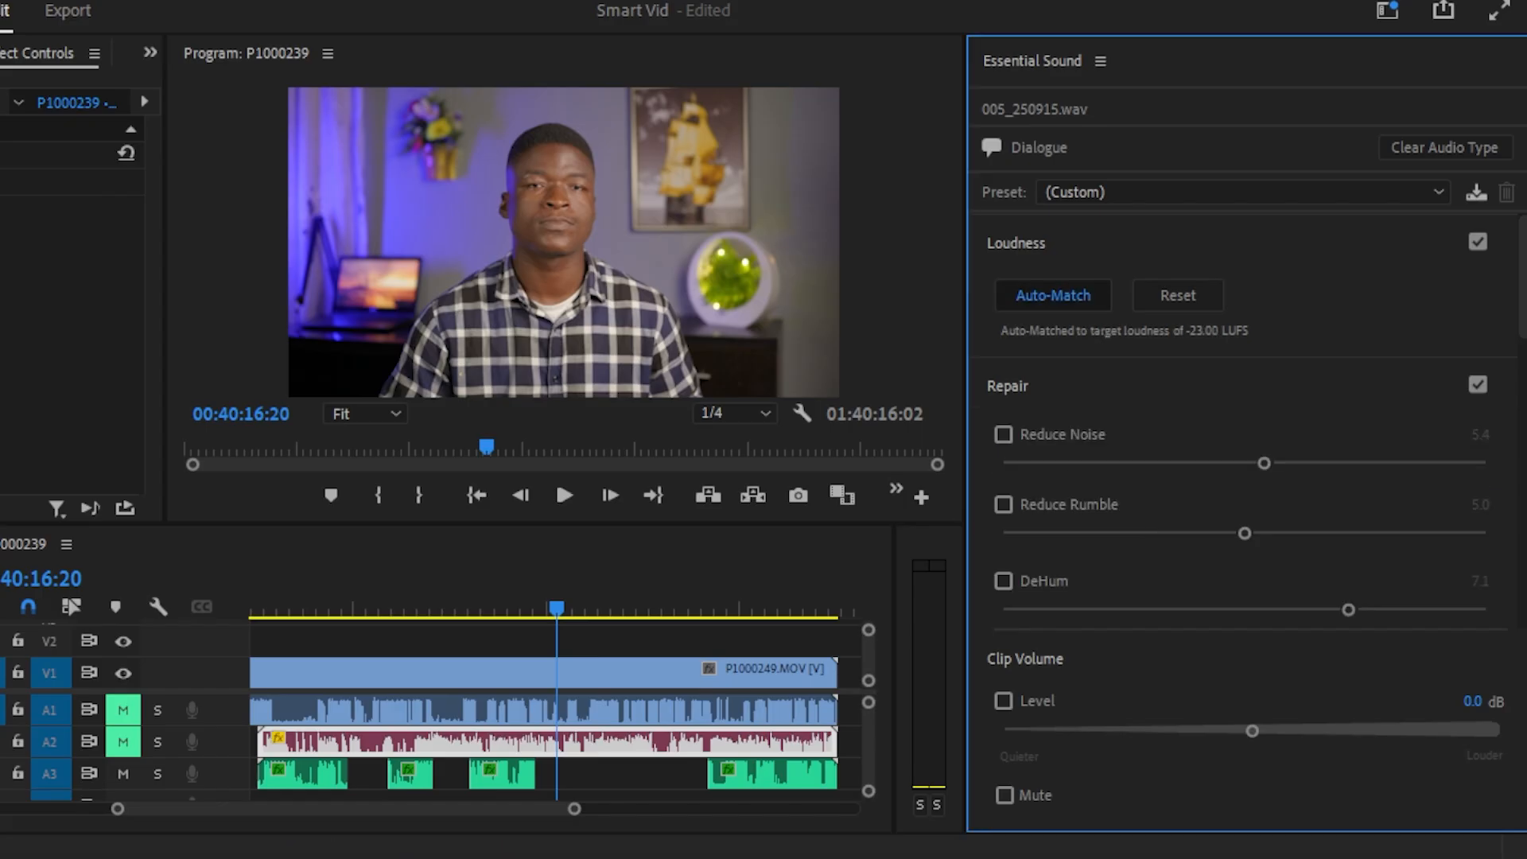
Raise the Reduce Noise amount slightly for the 005_250915.wav dialogue clip
{"action": "left_click_drag", "start_coordinate": [1264, 463], "coordinate": [1295, 463]}
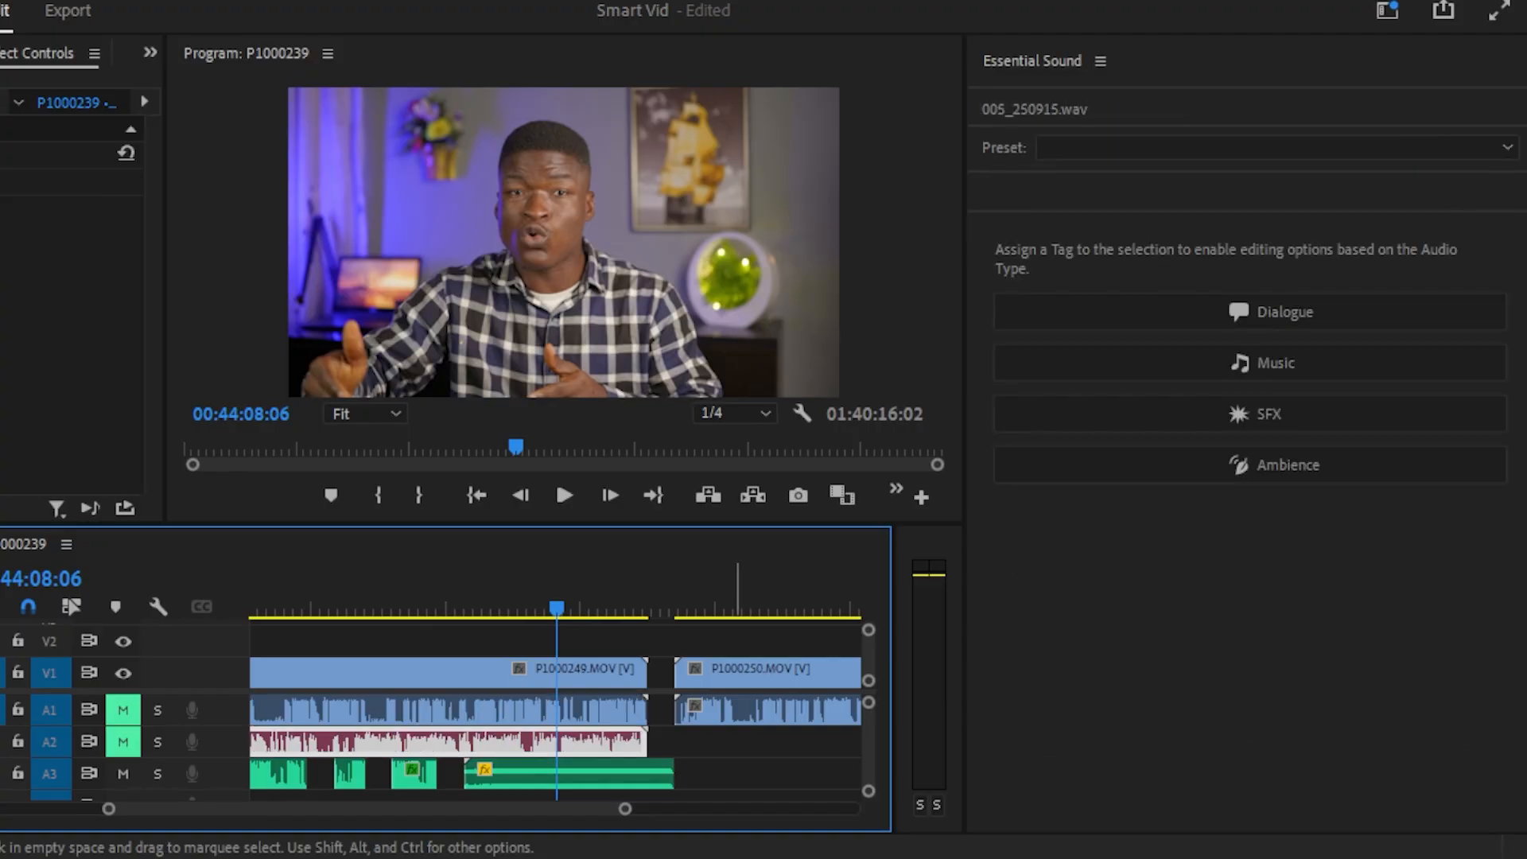
Enable Duration and Ducking on the Six Seasons music clip, raise the sensitivity, and duck against all the remaining audio types
{"action": "left_click", "coordinate": [568, 773]}
{"action": "left_click", "coordinate": [1478, 293]}
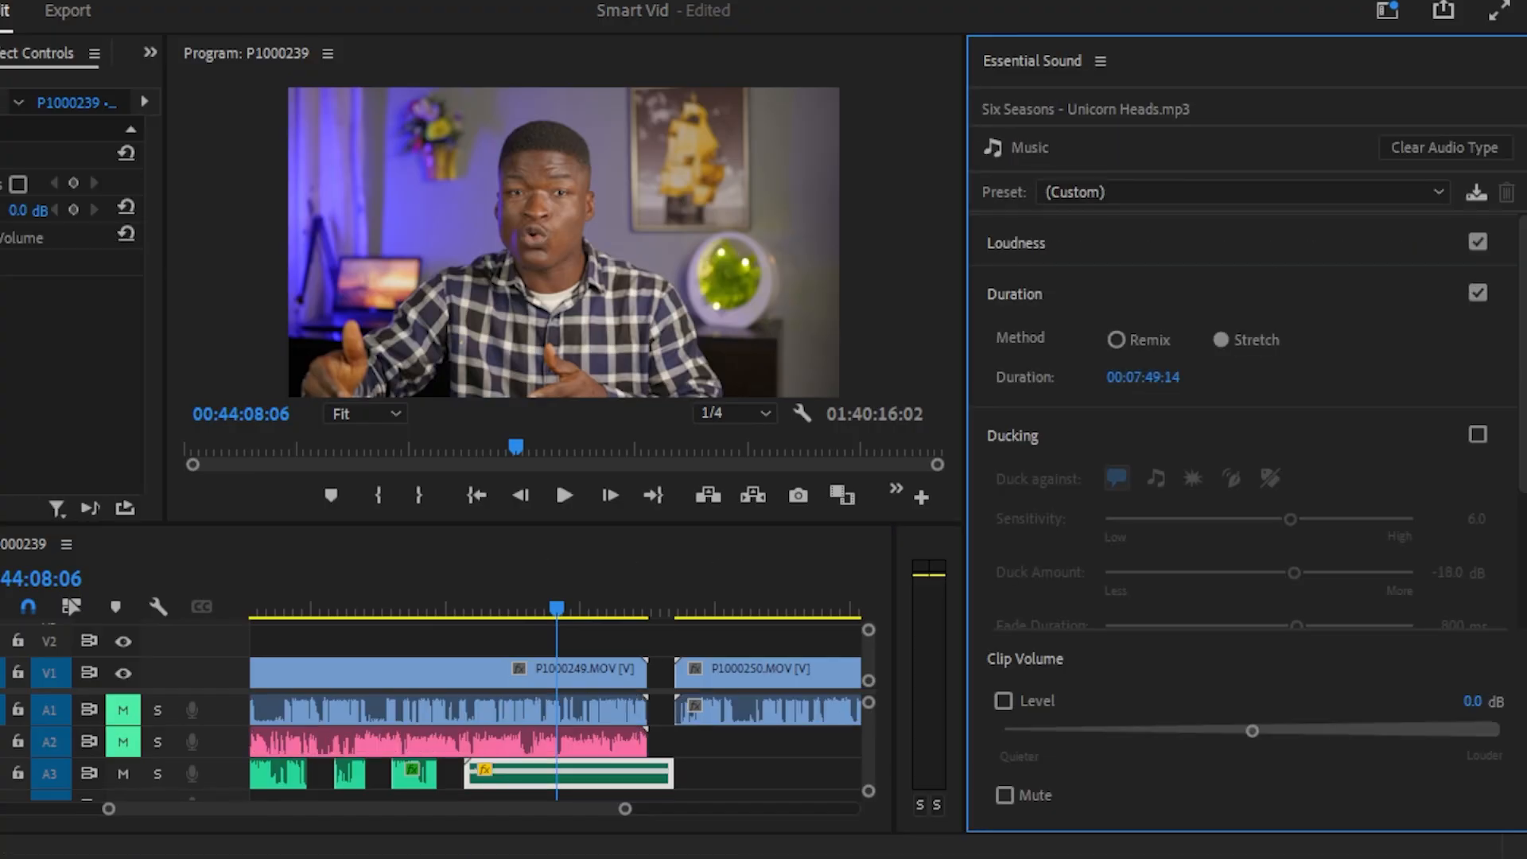
{"action": "left_click", "coordinate": [1478, 434]}
{"action": "scroll", "coordinate": [1243, 422], "scroll_direction": "down", "scroll_amount": 5}
{"action": "left_click_drag", "start_coordinate": [1220, 321], "coordinate": [1264, 320]}
{"action": "left_click", "coordinate": [1155, 279]}
{"action": "left_click", "coordinate": [1193, 279]}
{"action": "left_click", "coordinate": [1232, 279]}
{"action": "left_click", "coordinate": [1270, 279]}
Adjust the music clip's Duck Amount and Fade Duration, and turn on its Level and Mute clip volume options
{"action": "left_click_drag", "start_coordinate": [1294, 374], "coordinate": [1186, 374]}
{"action": "left_click_drag", "start_coordinate": [1297, 428], "coordinate": [1135, 428]}
{"action": "left_click_drag", "start_coordinate": [1186, 374], "coordinate": [1257, 374]}
{"action": "left_click_drag", "start_coordinate": [1135, 428], "coordinate": [1246, 428]}
{"action": "left_click", "coordinate": [1004, 701]}
{"action": "left_click", "coordinate": [1005, 795]}
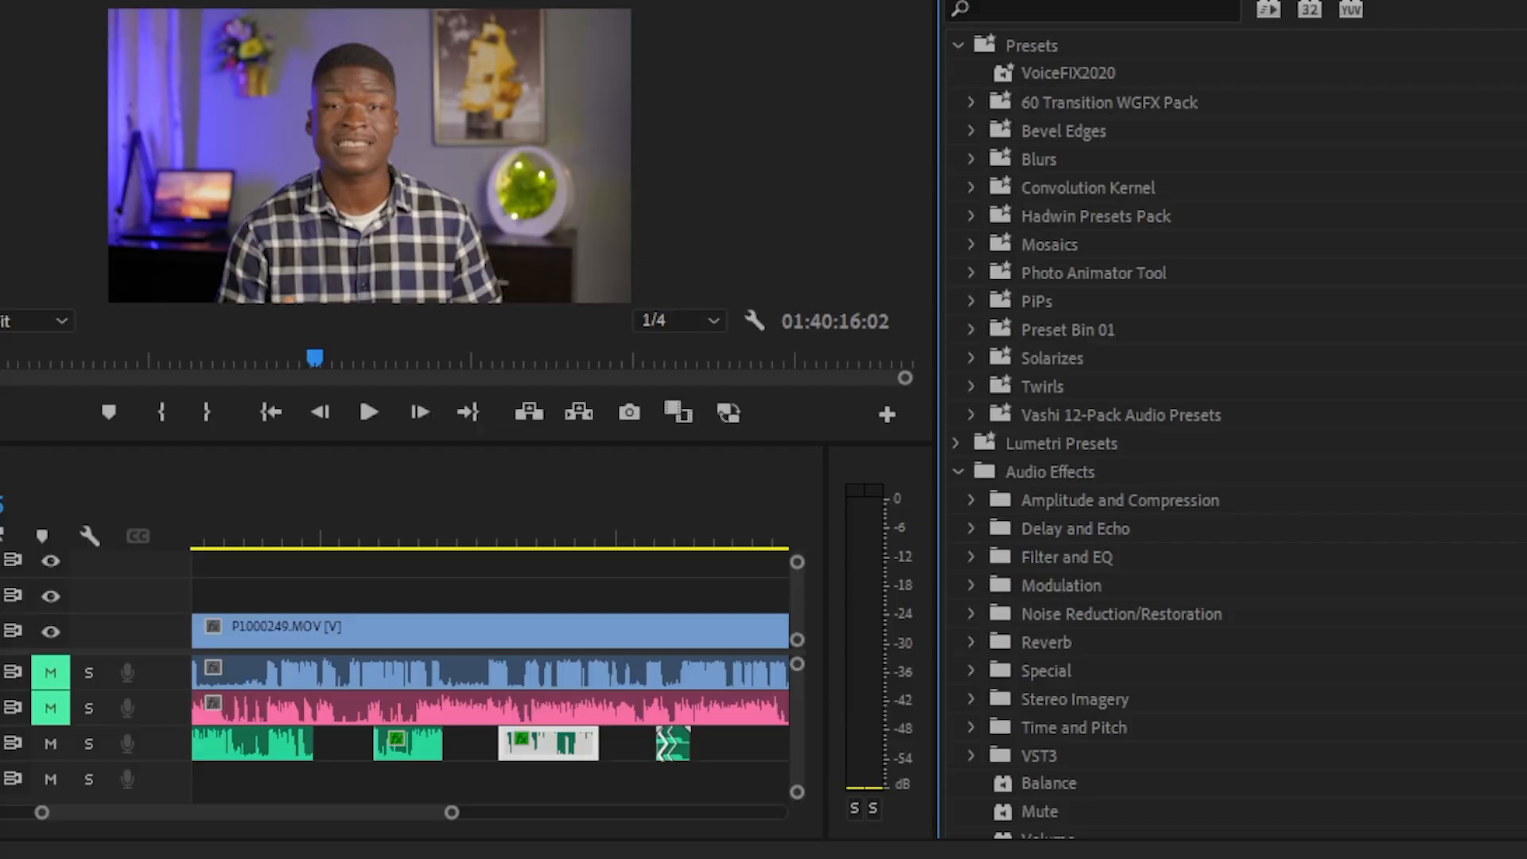
Examine the audio effects available in the Noise Reduction/Restoration and Reverb categories, including DeNoise, DeHummer and Automatic Click Remover
{"action": "scroll", "coordinate": [1193, 398], "scroll_direction": "down", "scroll_amount": 4}
{"action": "left_click", "coordinate": [973, 437]}
{"action": "left_click", "coordinate": [1066, 521]}
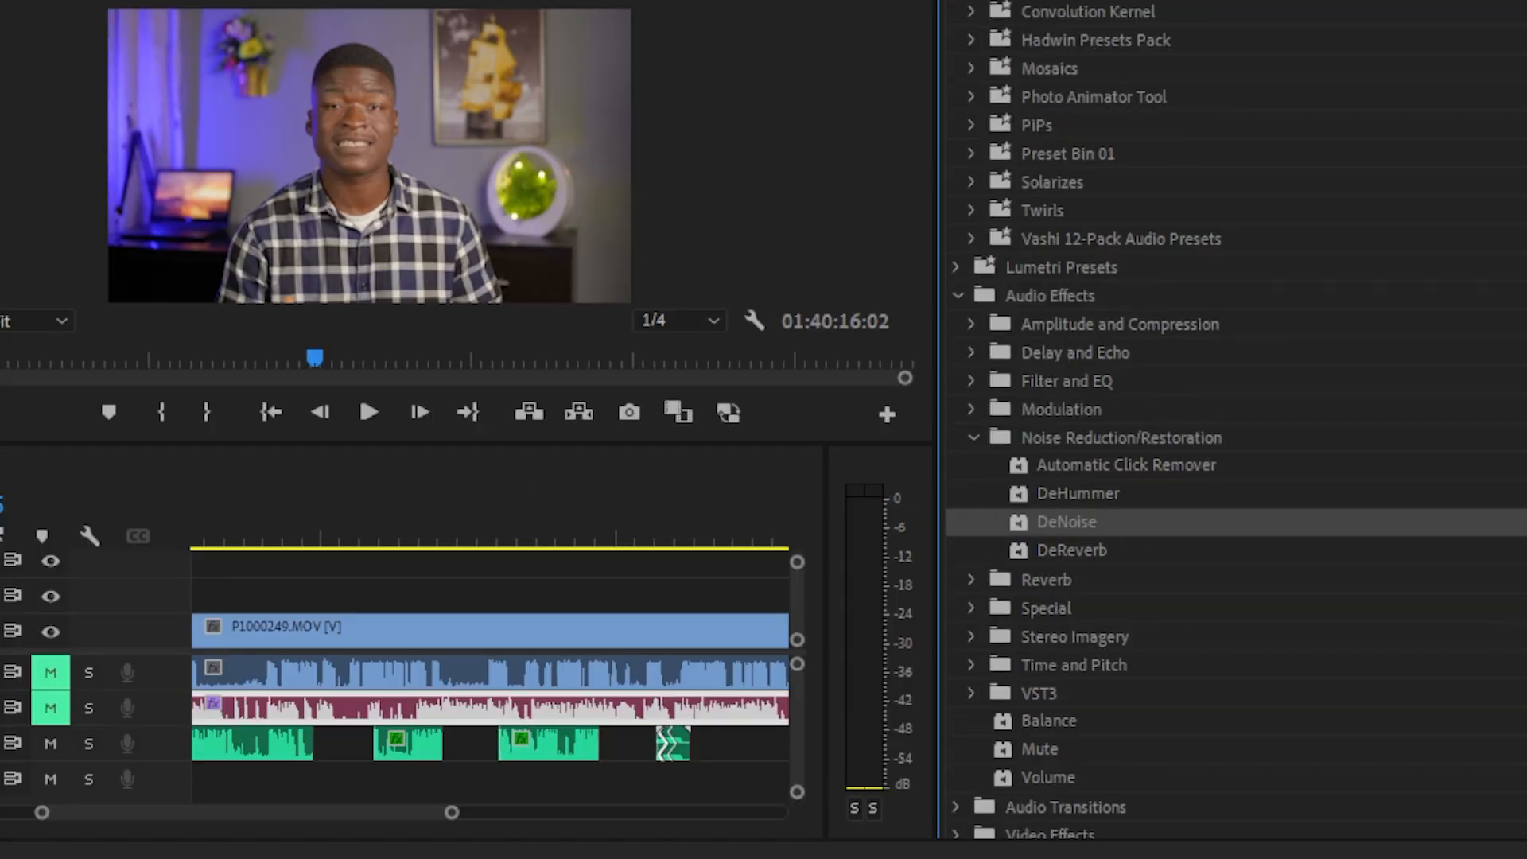
{"action": "left_click", "coordinate": [1078, 493]}
{"action": "left_click", "coordinate": [1126, 465]}
{"action": "left_click", "coordinate": [971, 580]}
{"action": "scroll", "coordinate": [1193, 478], "scroll_direction": "down", "scroll_amount": 1}
{"action": "left_click", "coordinate": [1085, 547]}
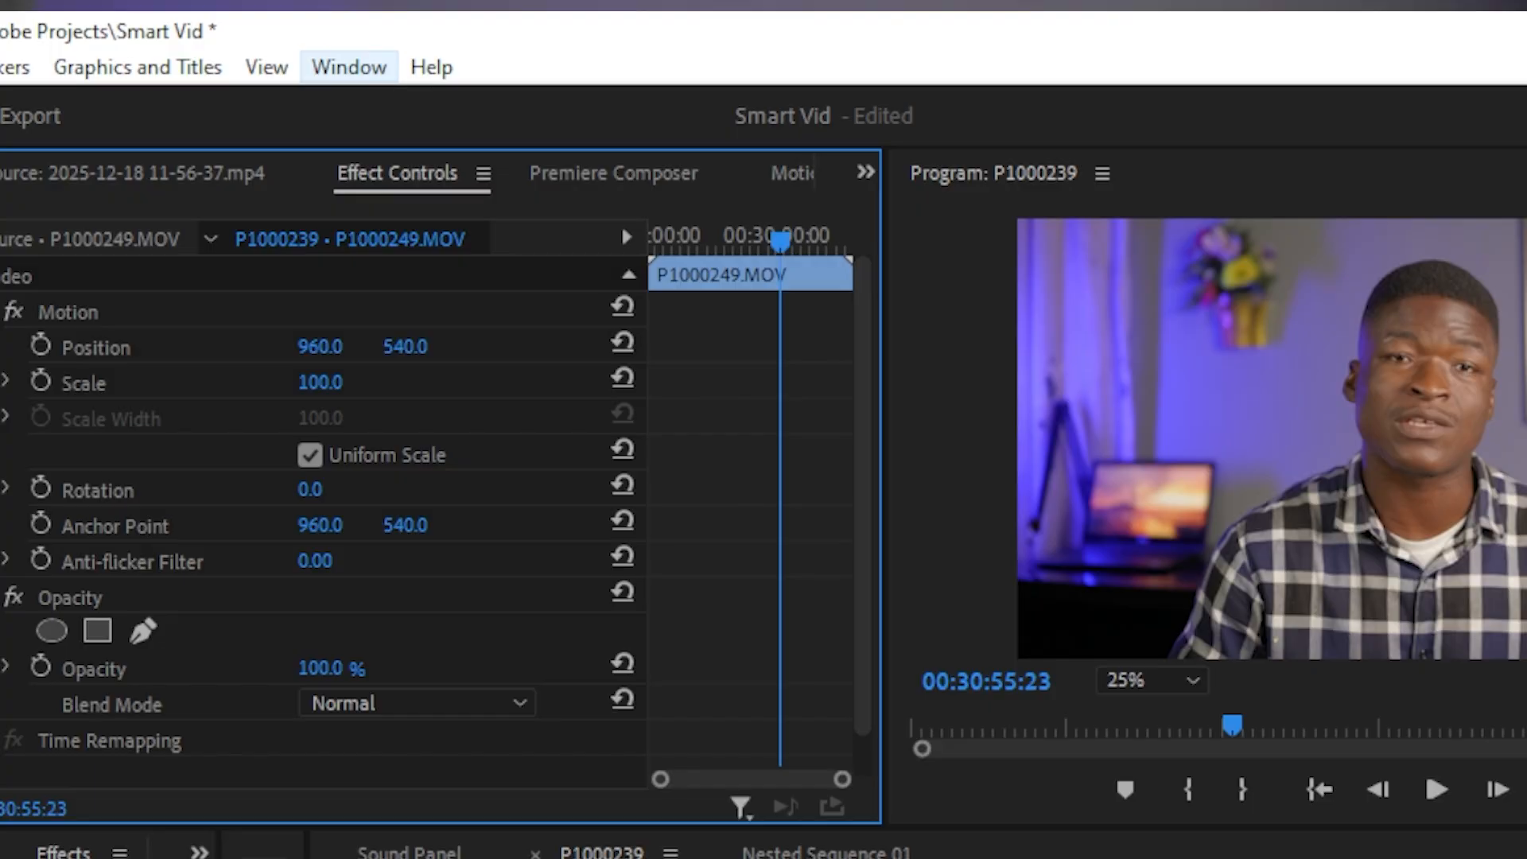
Switch to the Audio workspace
{"action": "left_click", "coordinate": [348, 66]}
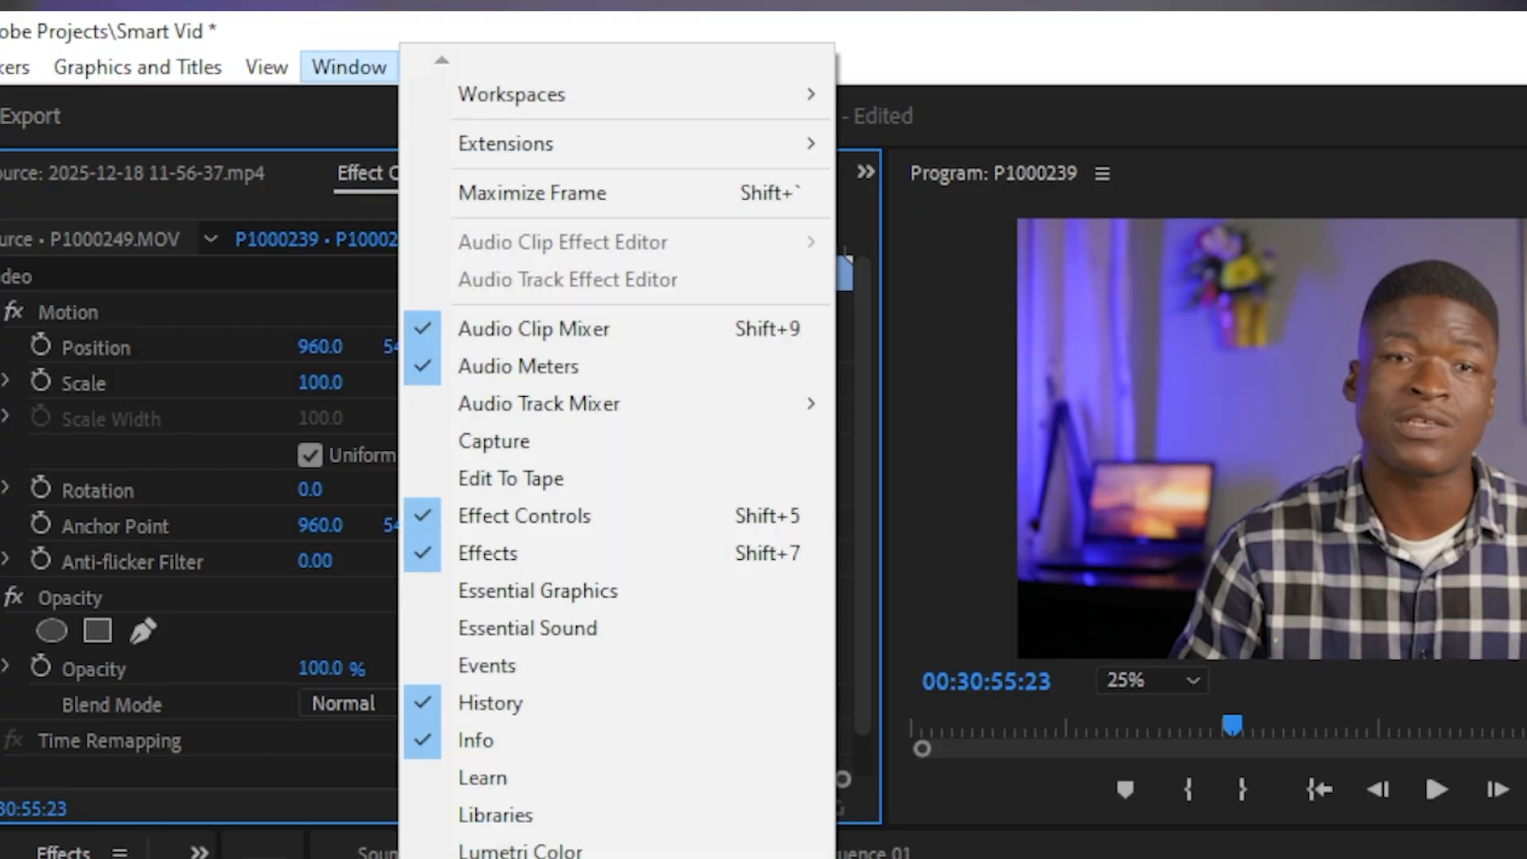
{"action": "mouse_move", "coordinate": [541, 93]}
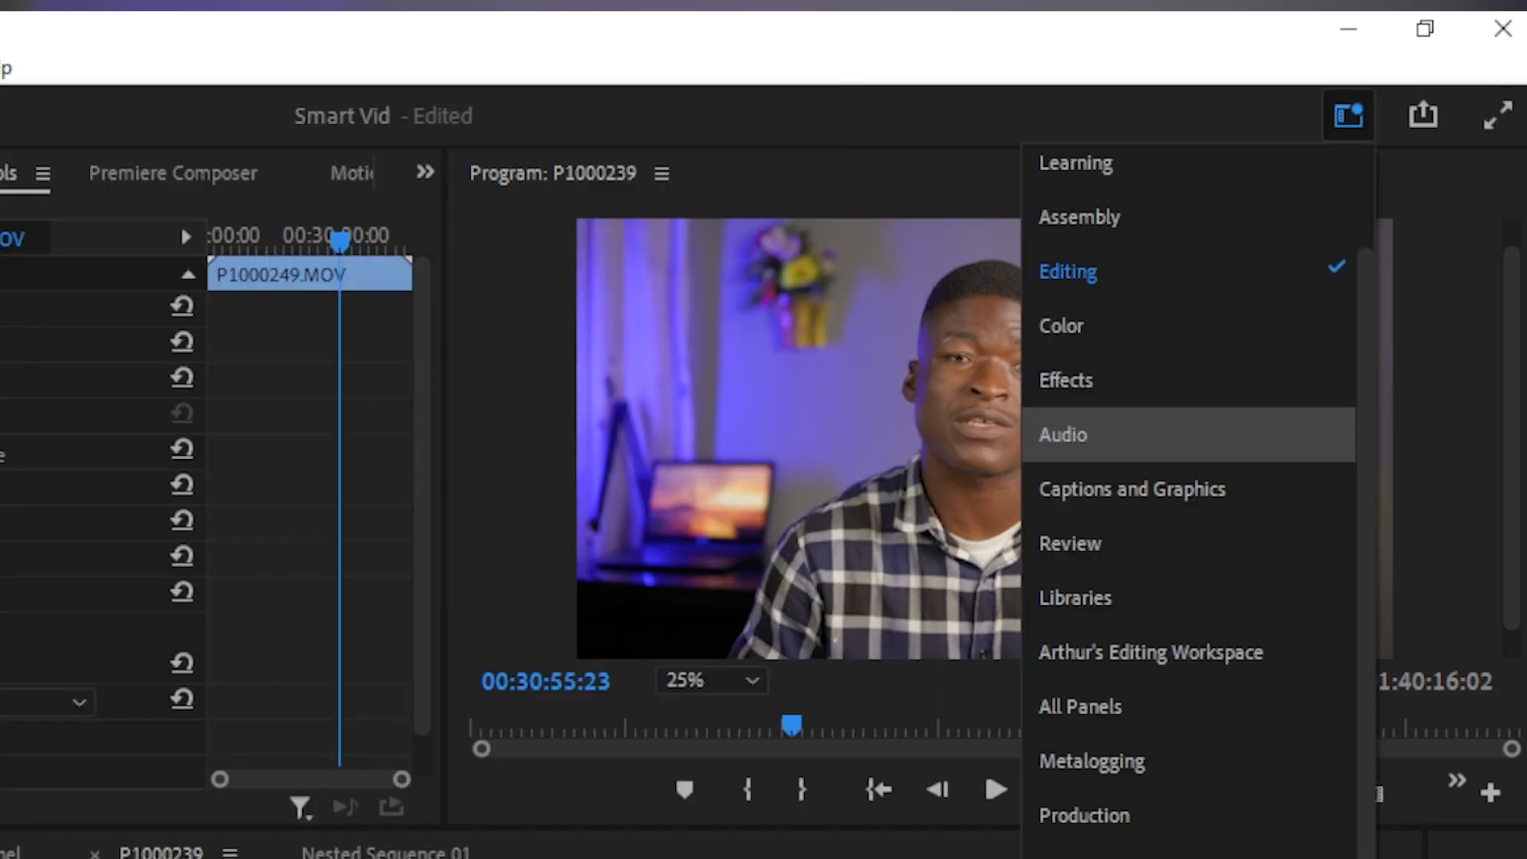
{"action": "left_click", "coordinate": [1064, 434]}
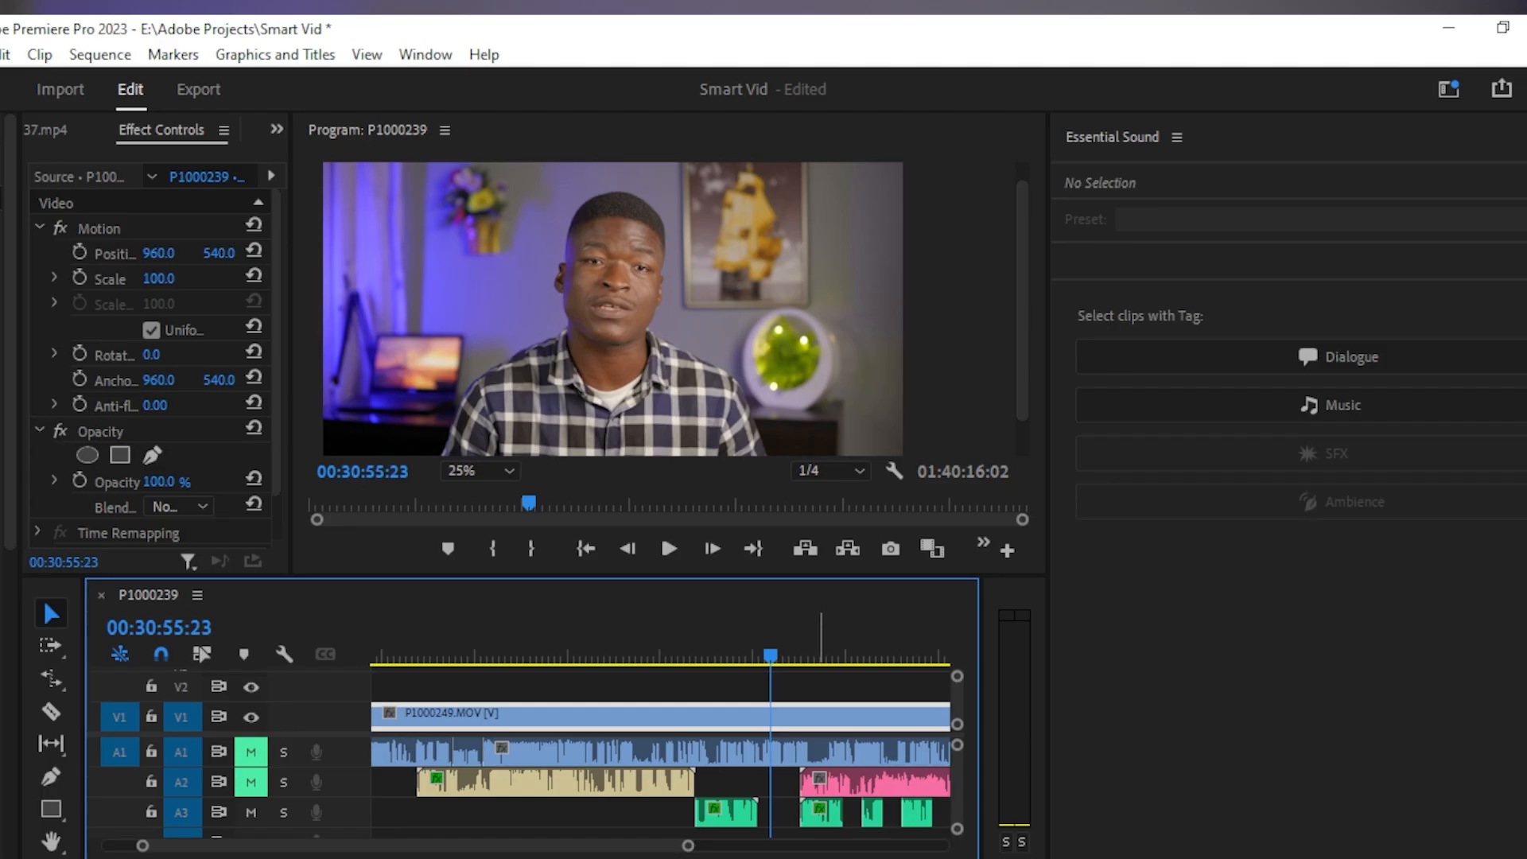
Tag the 005_250915.wav clip on track A2 as Dialogue, review its settings, and clear the audio type
{"action": "key", "text": "ctrl+shift+a"}
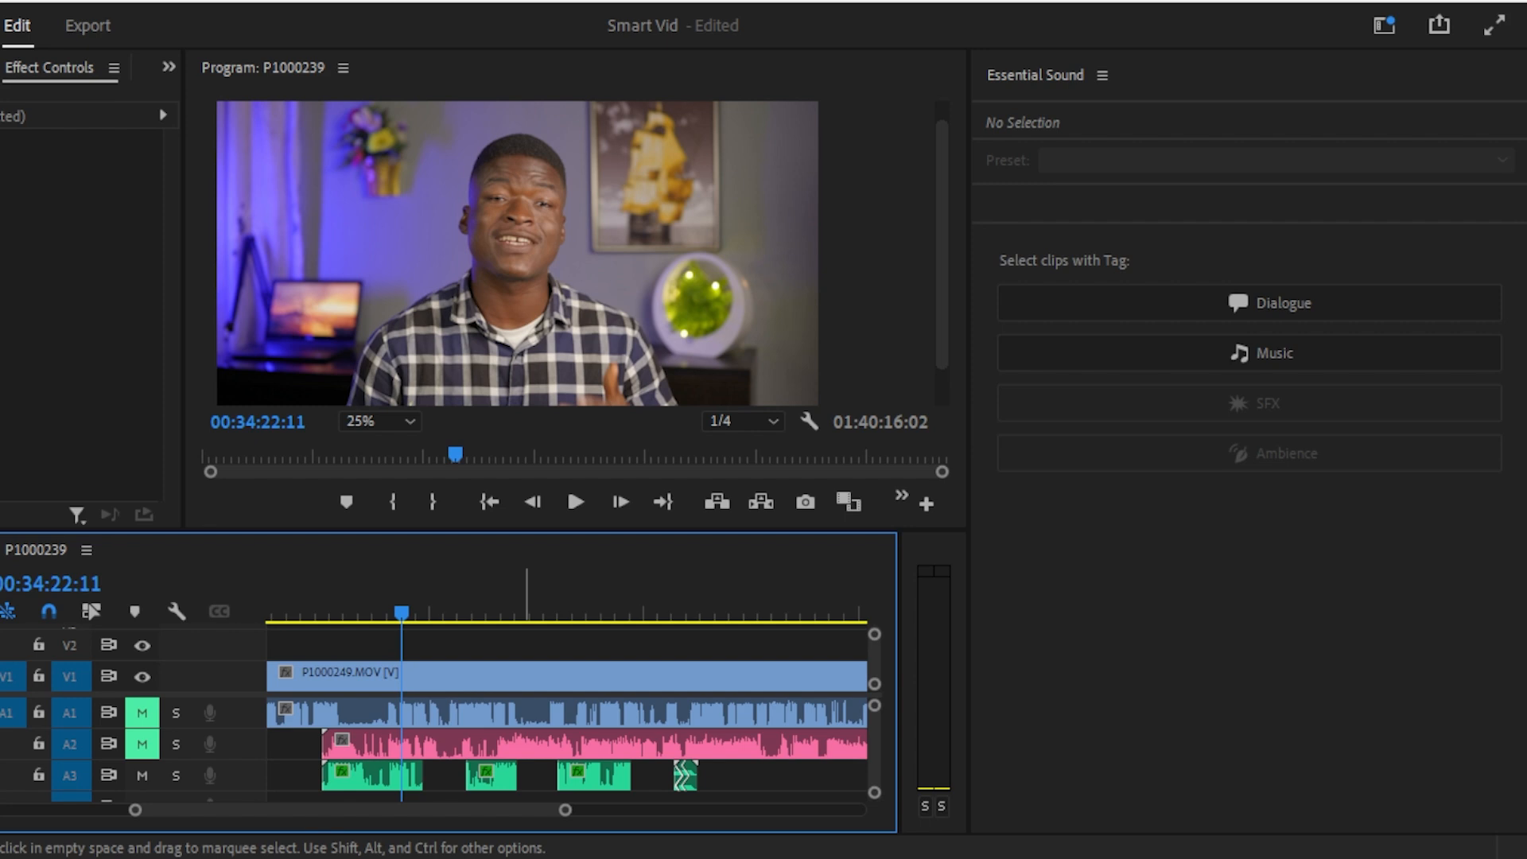
{"action": "left_click", "coordinate": [564, 746]}
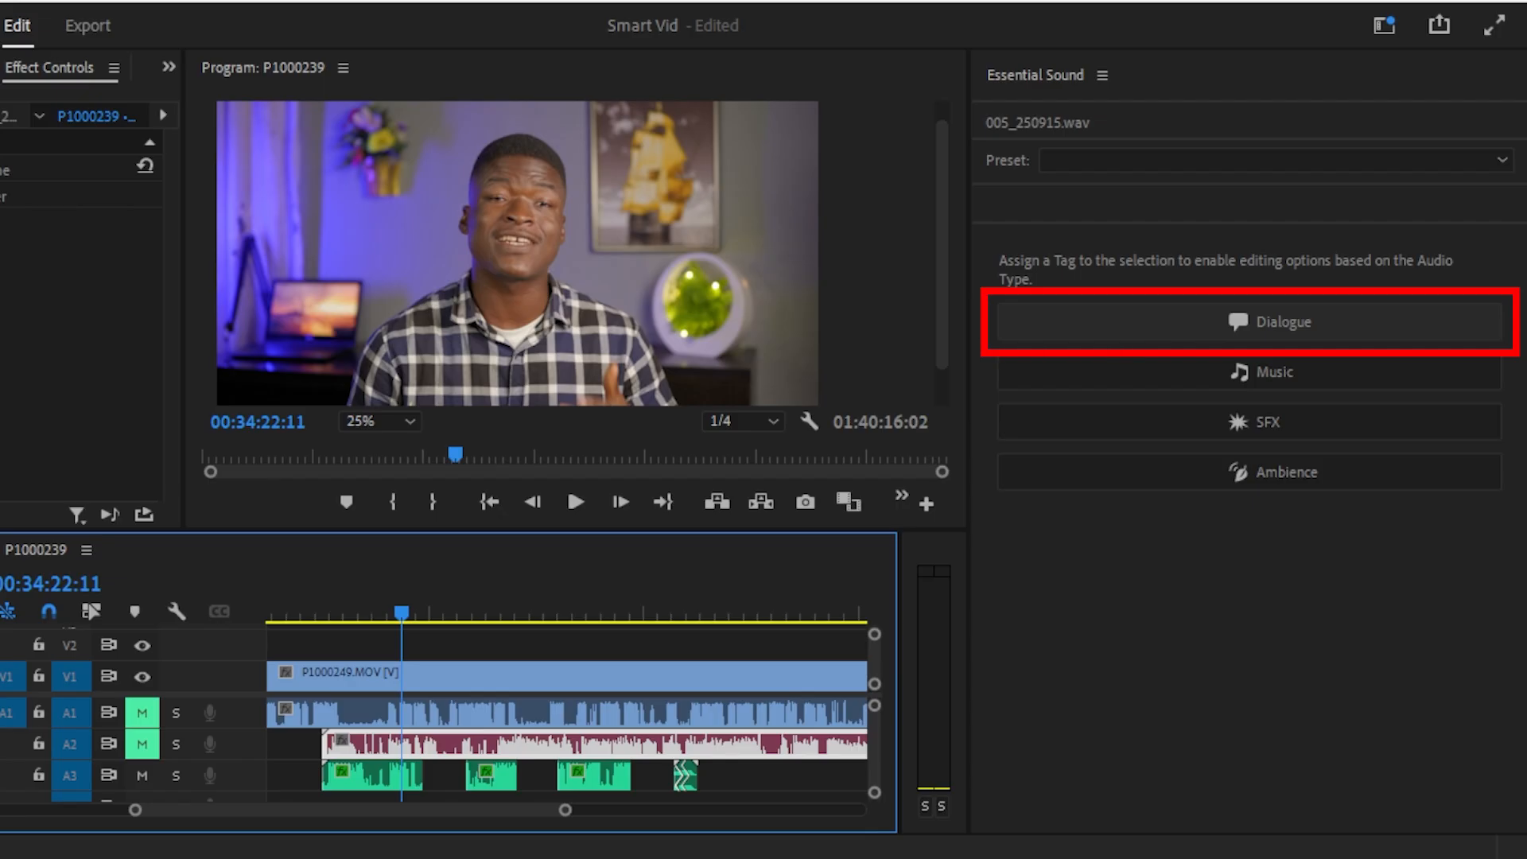
{"action": "left_click", "coordinate": [1283, 321]}
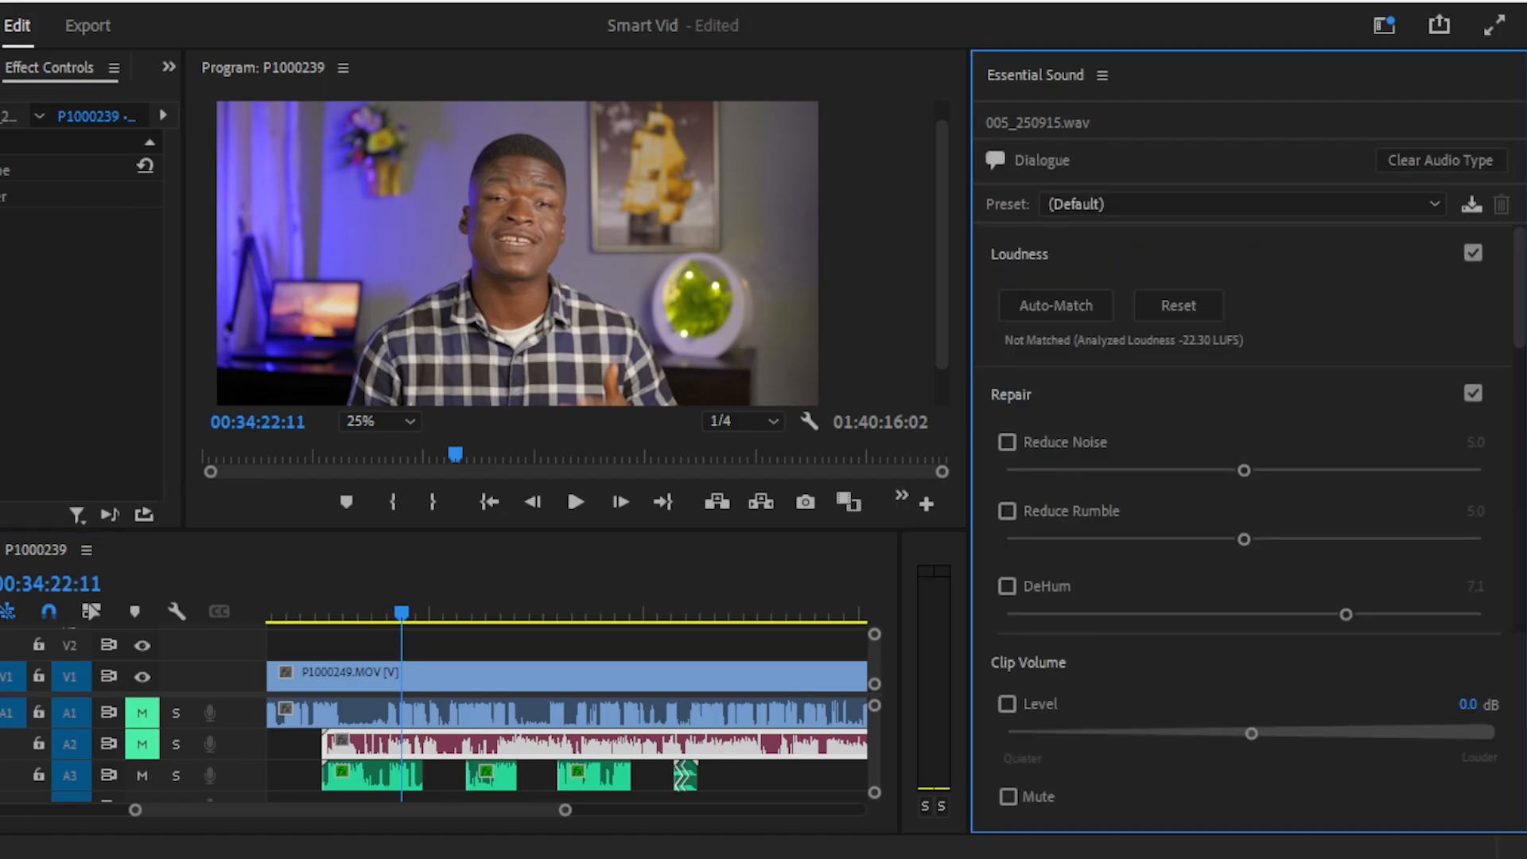
{"action": "scroll", "coordinate": [1249, 429], "scroll_direction": "down", "scroll_amount": 5}
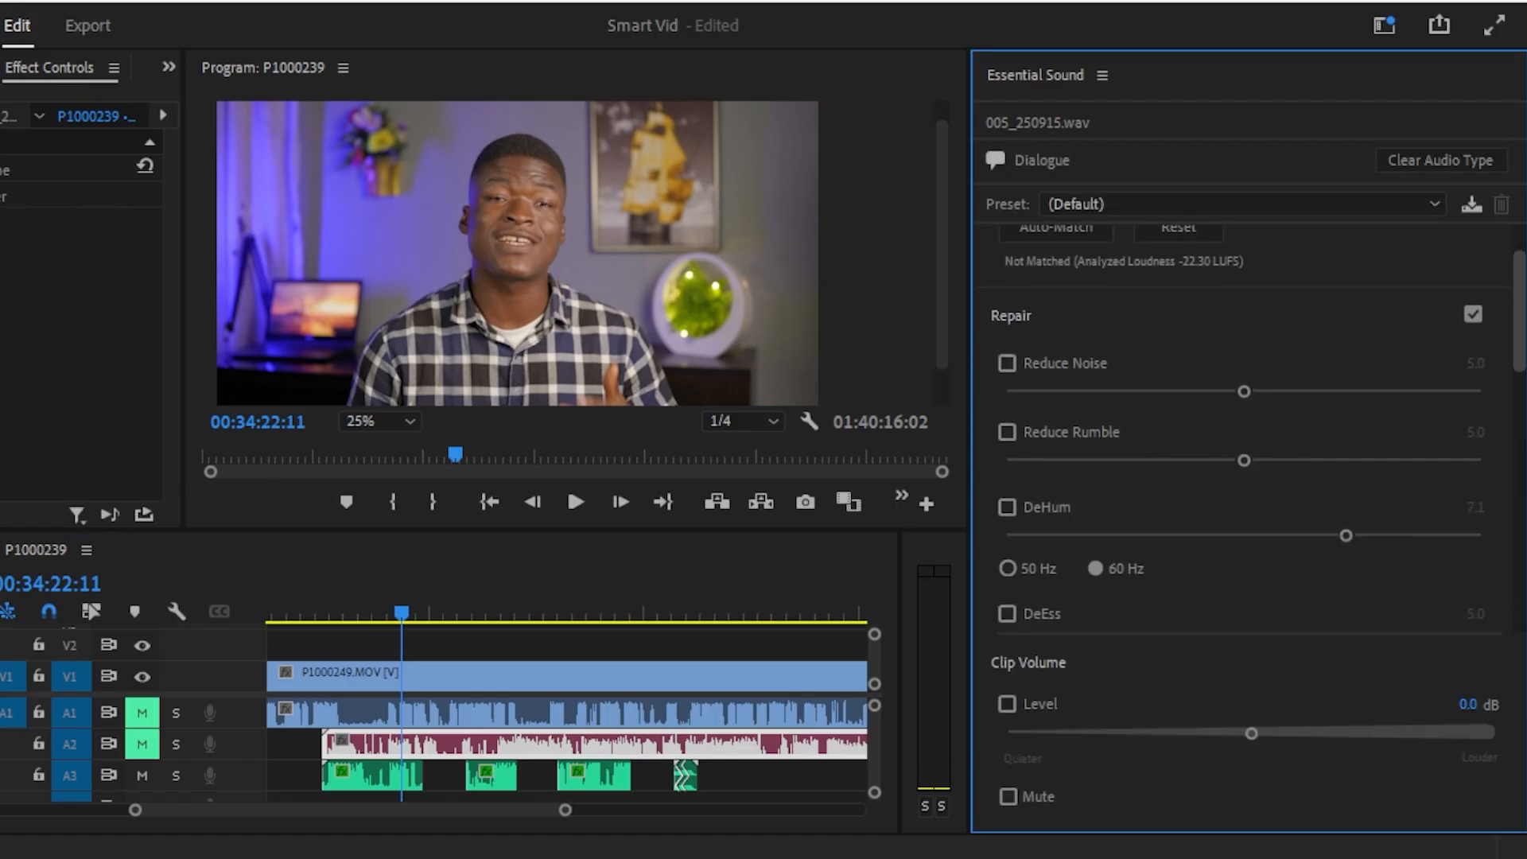
{"action": "scroll", "coordinate": [1249, 429], "scroll_direction": "down", "scroll_amount": 5}
{"action": "scroll", "coordinate": [1249, 429], "scroll_direction": "up", "scroll_amount": 10}
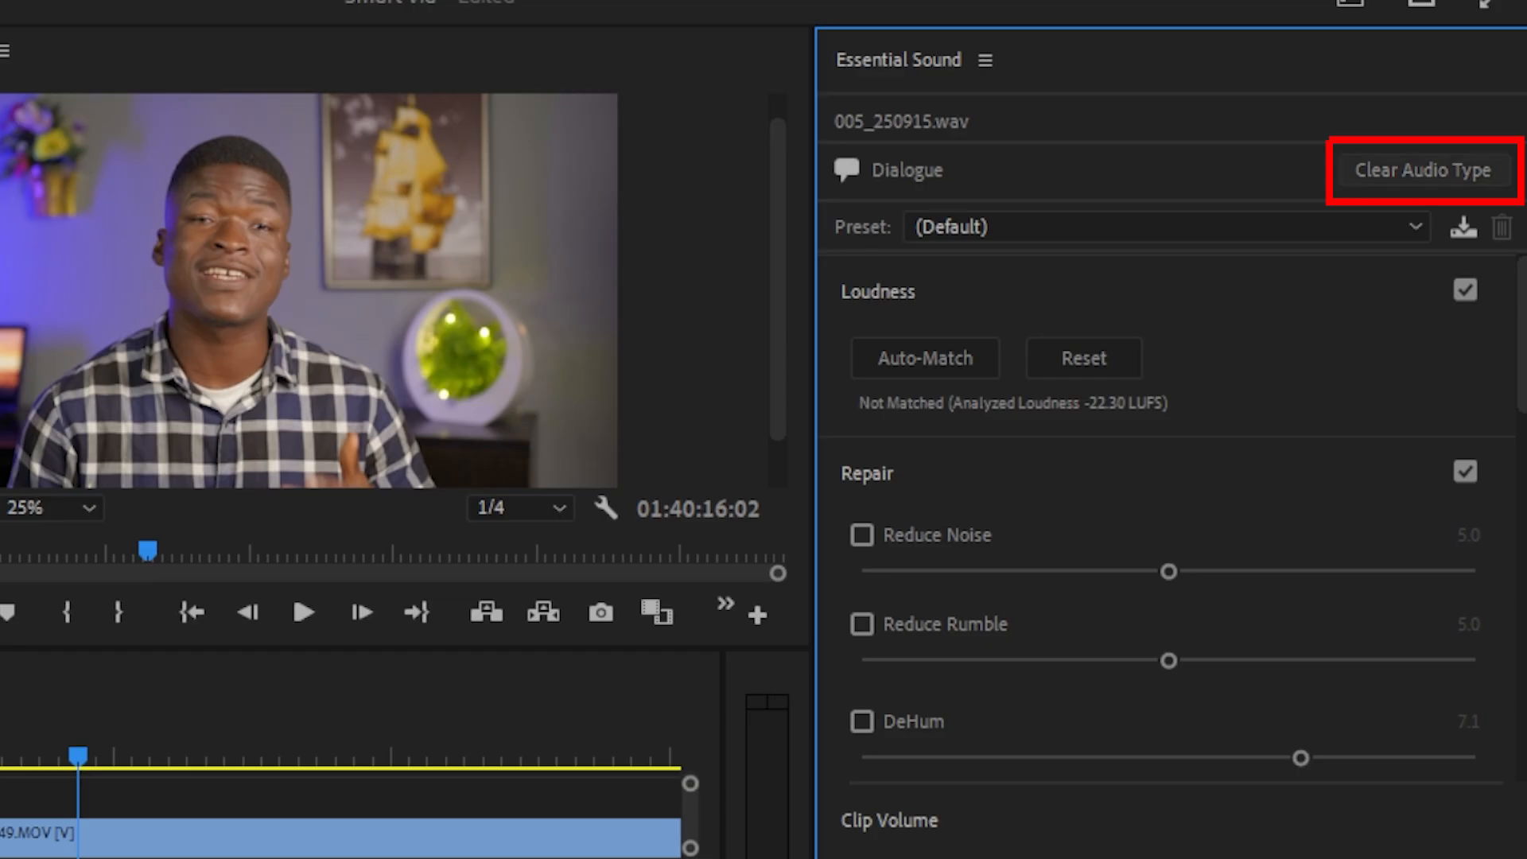
{"action": "left_click", "coordinate": [1424, 171]}
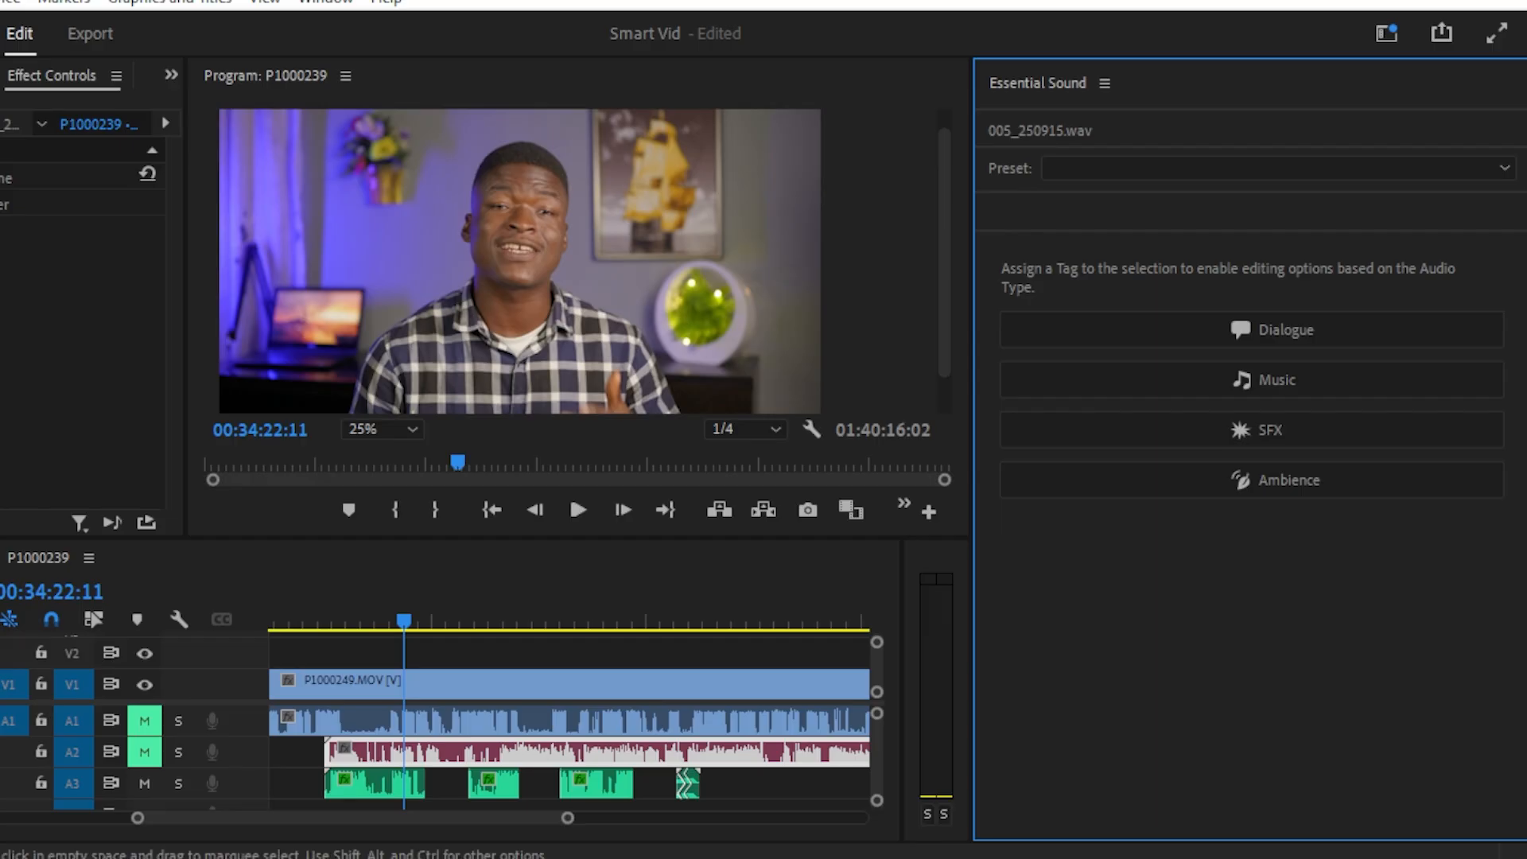
Tag the 005_250915.wav clip as Music to view its options, and clear the audio type
{"action": "left_click", "coordinate": [651, 752]}
{"action": "left_click", "coordinate": [1264, 380]}
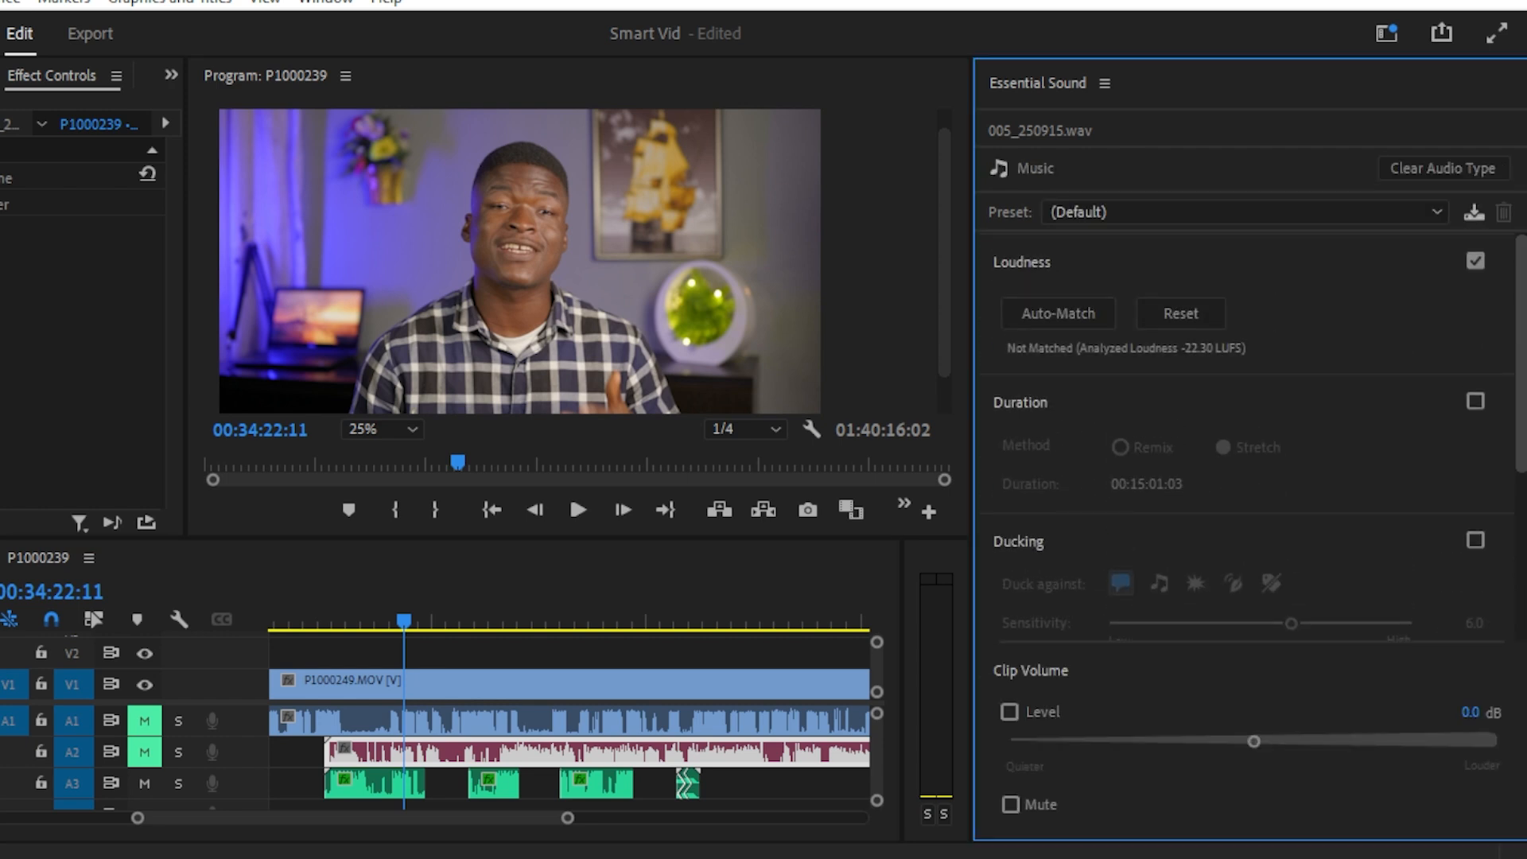
{"action": "left_click", "coordinate": [1443, 169]}
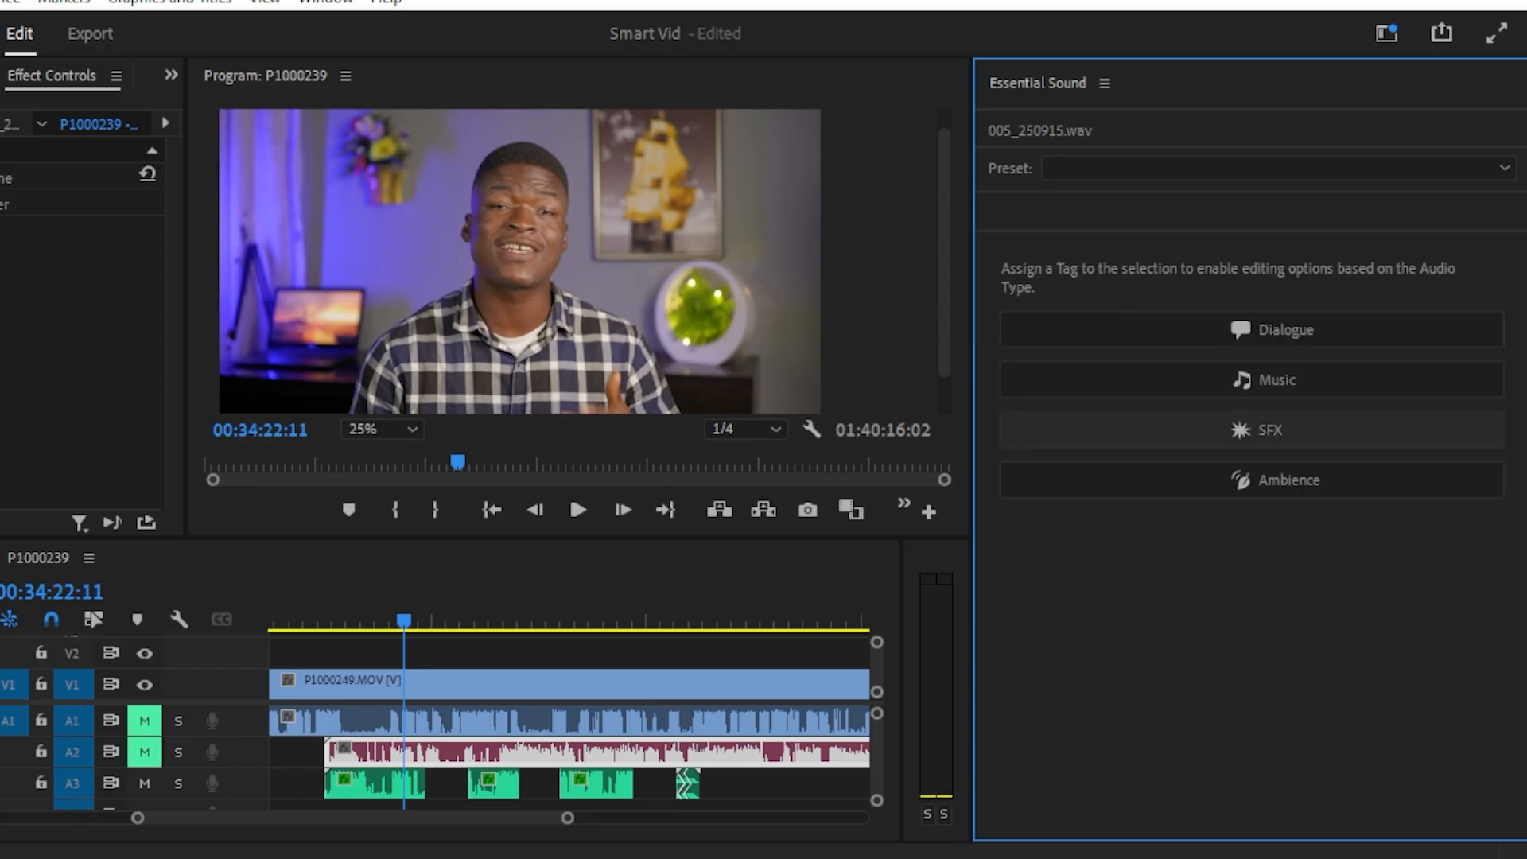
Try the SFX and Ambience tags on the 005_250915.wav clip, clearing the audio type after each
{"action": "left_click", "coordinate": [1261, 430]}
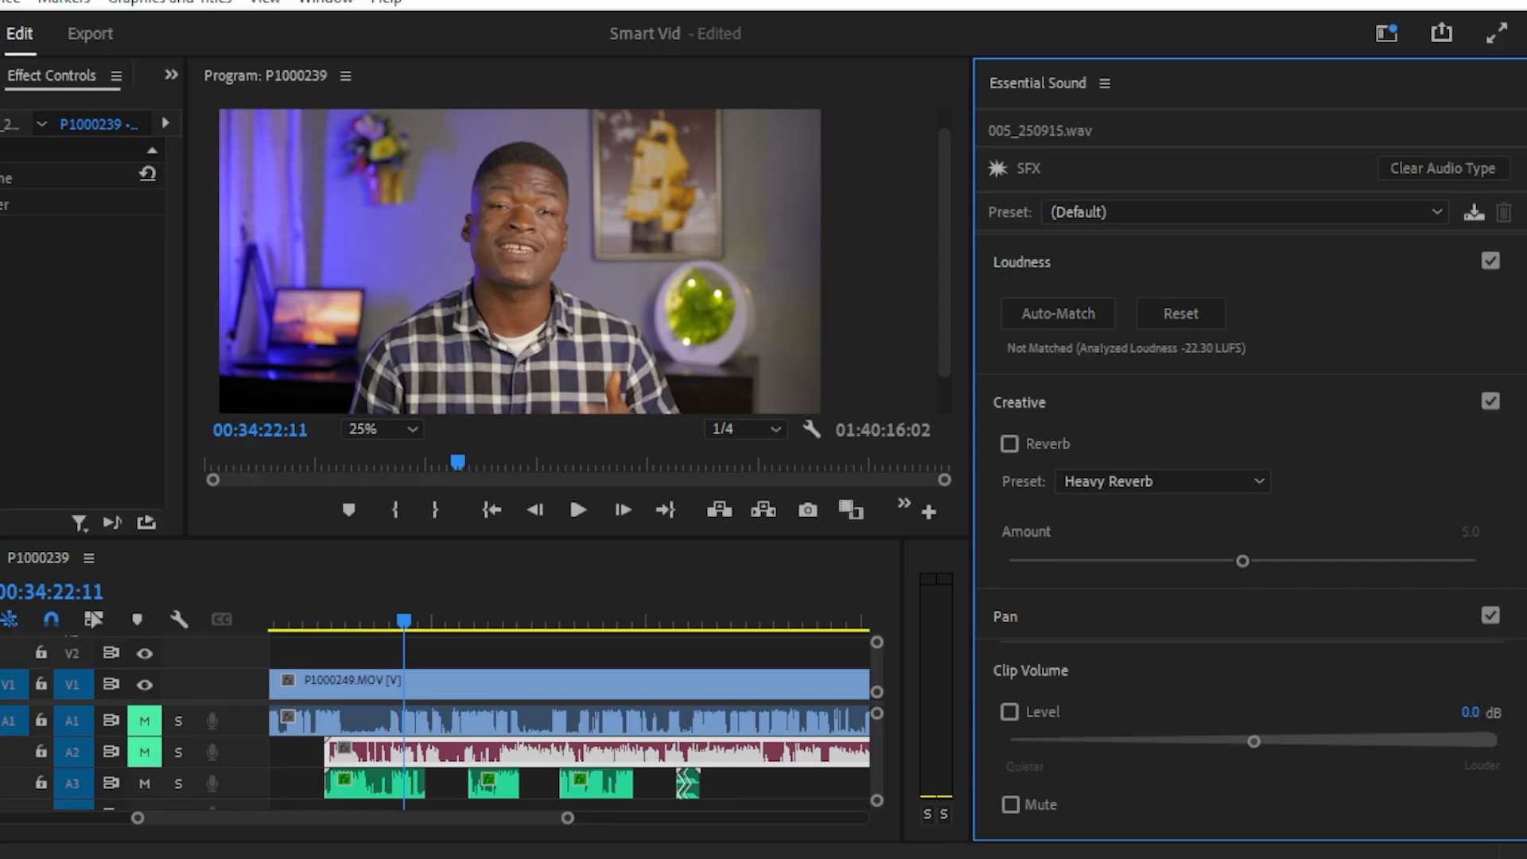
{"action": "left_click", "coordinate": [1442, 168]}
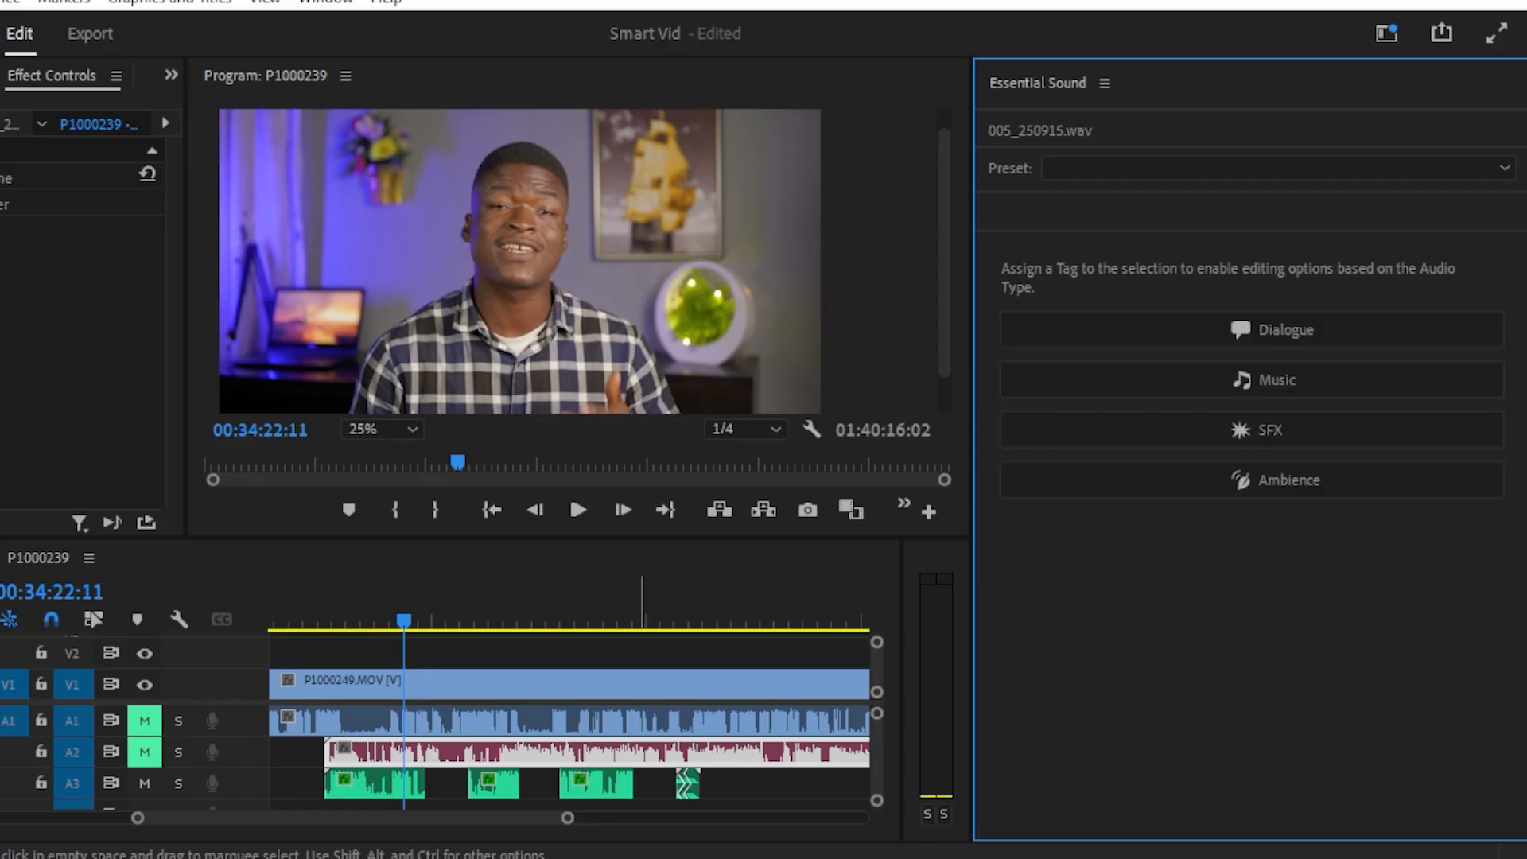
{"action": "left_click", "coordinate": [1261, 480]}
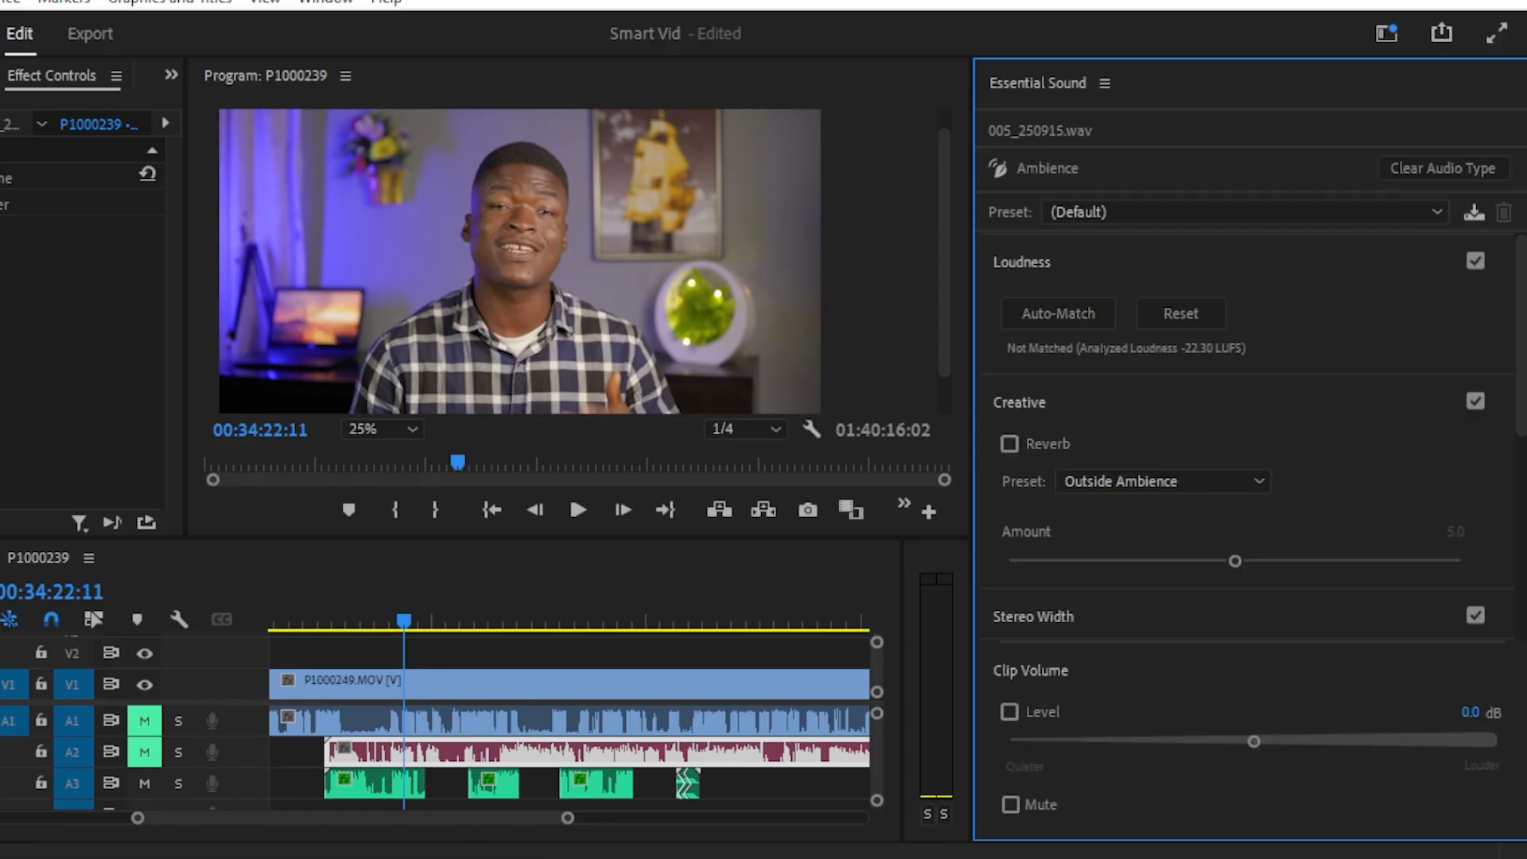
{"action": "left_click", "coordinate": [1442, 168]}
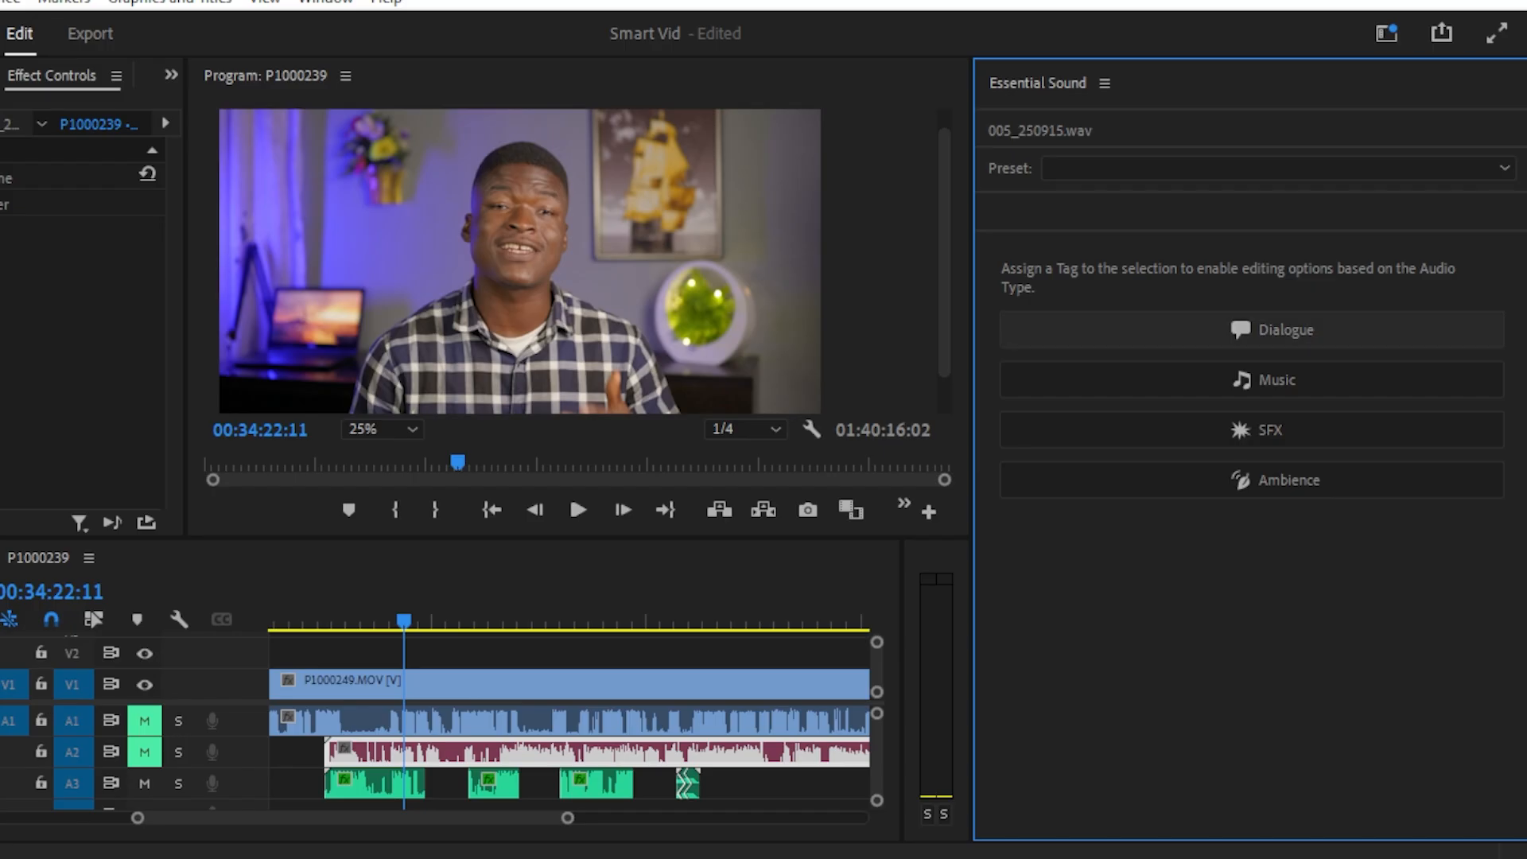